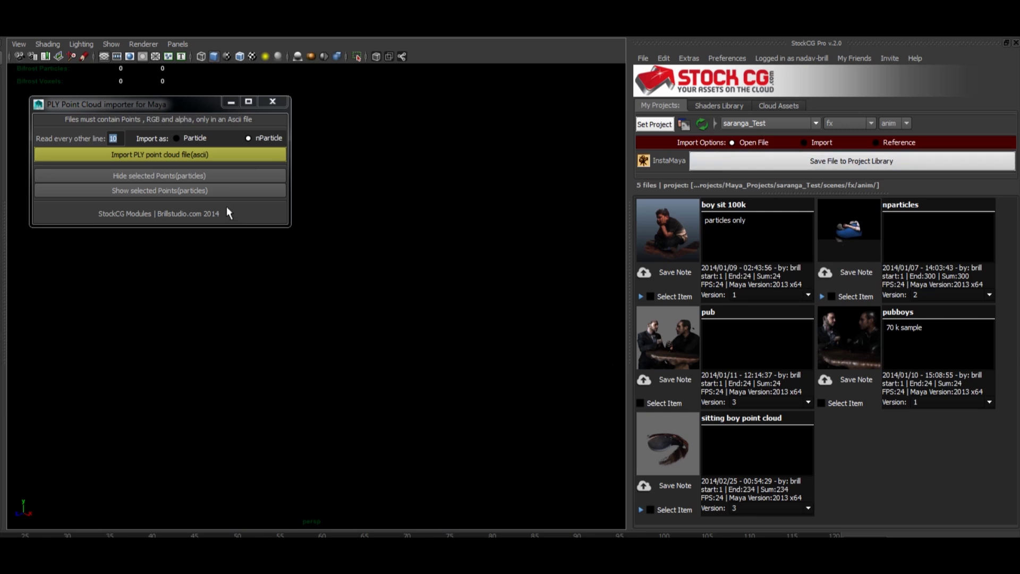
pyautogui.moveTo(169, 105); pyautogui.dragTo(176, 129)
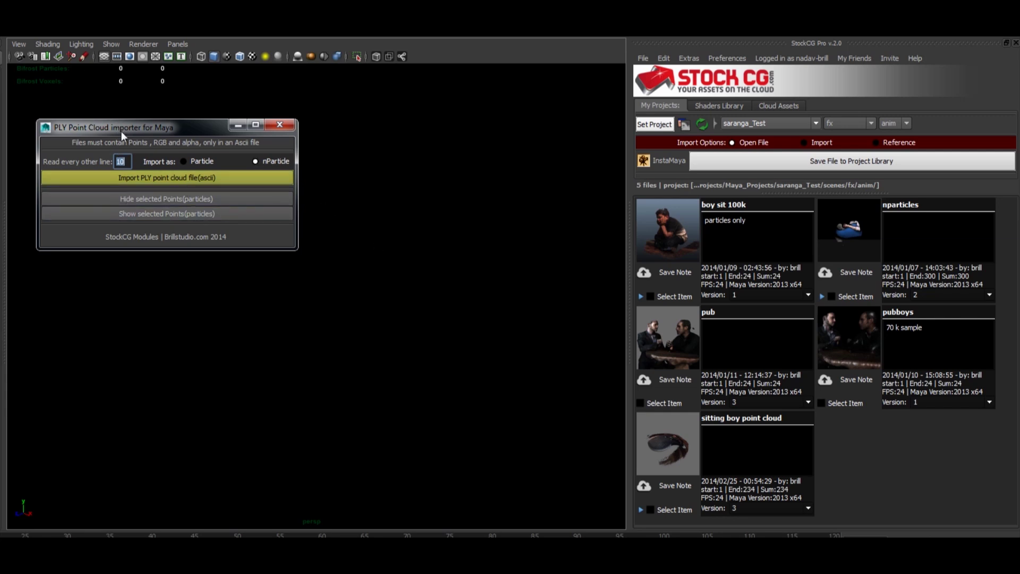
pyautogui.moveTo(122, 132); pyautogui.dragTo(102, 105)
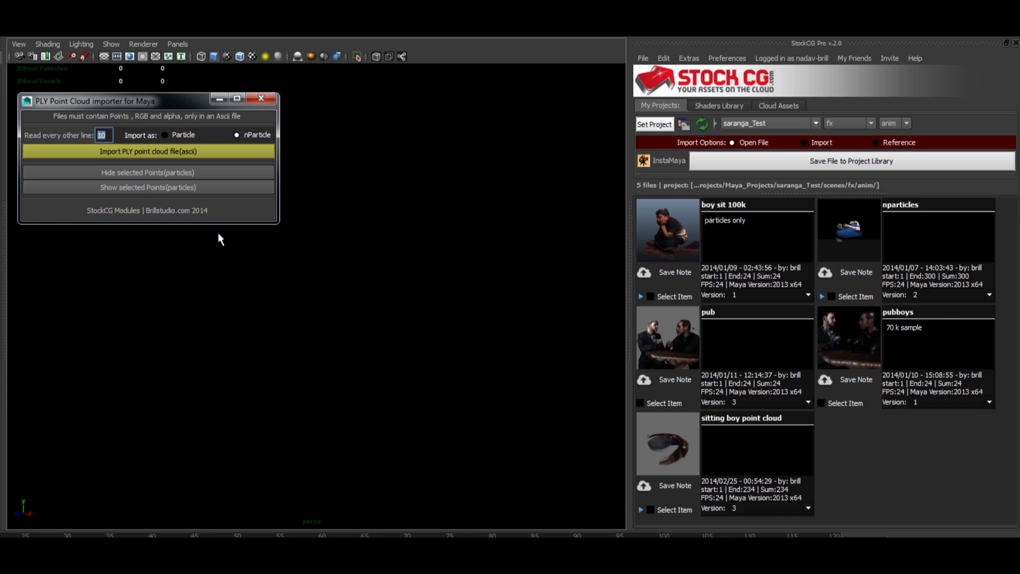
# - Import vienna_parliament_relief_ascii.ply as Particle type, reading every 10th line, and dismiss the import timing message
pyautogui.click(163, 134)
pyautogui.click(145, 152)
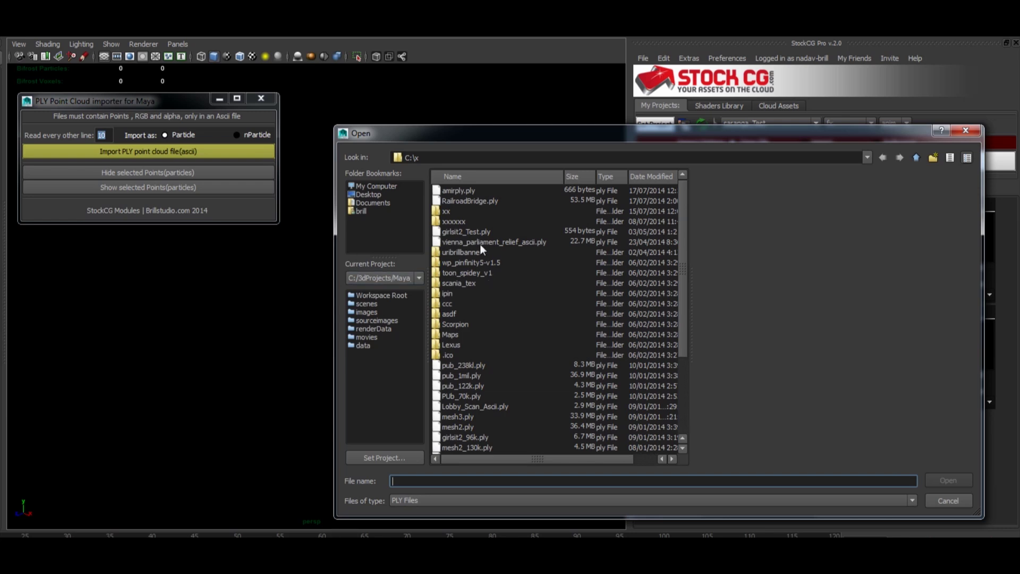
pyautogui.click(471, 243)
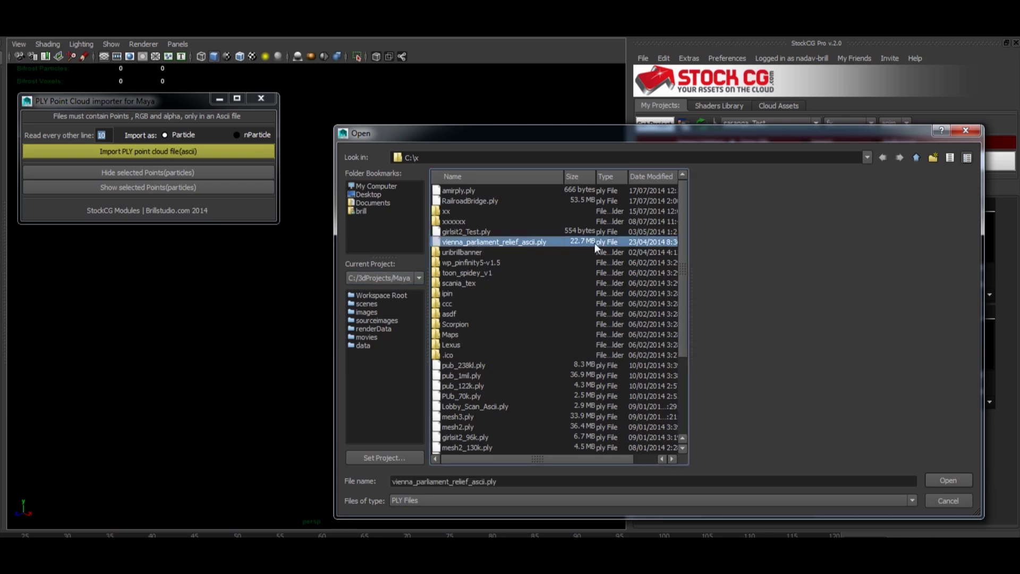
pyautogui.doubleClick(501, 240)
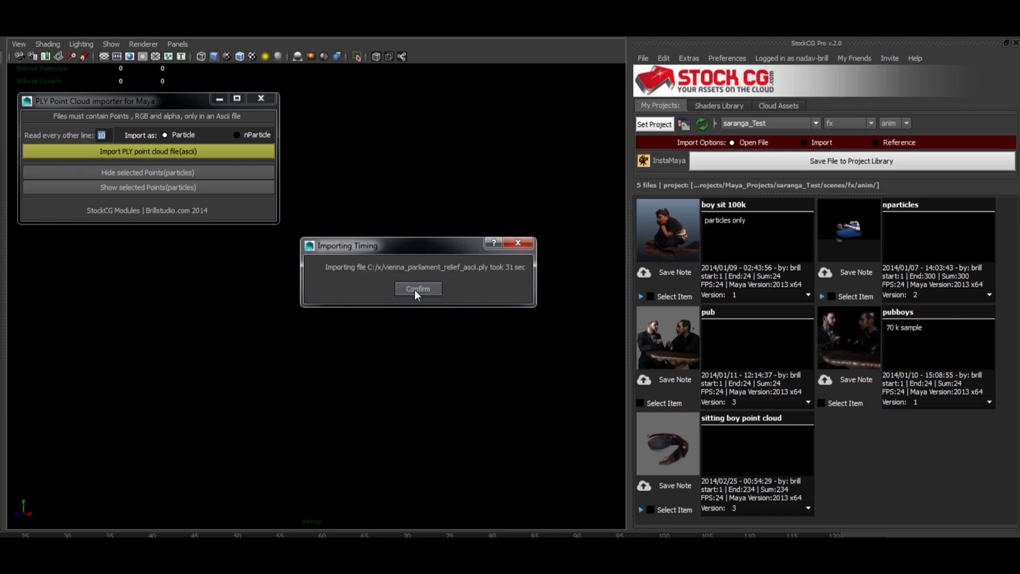
pyautogui.click(418, 290)
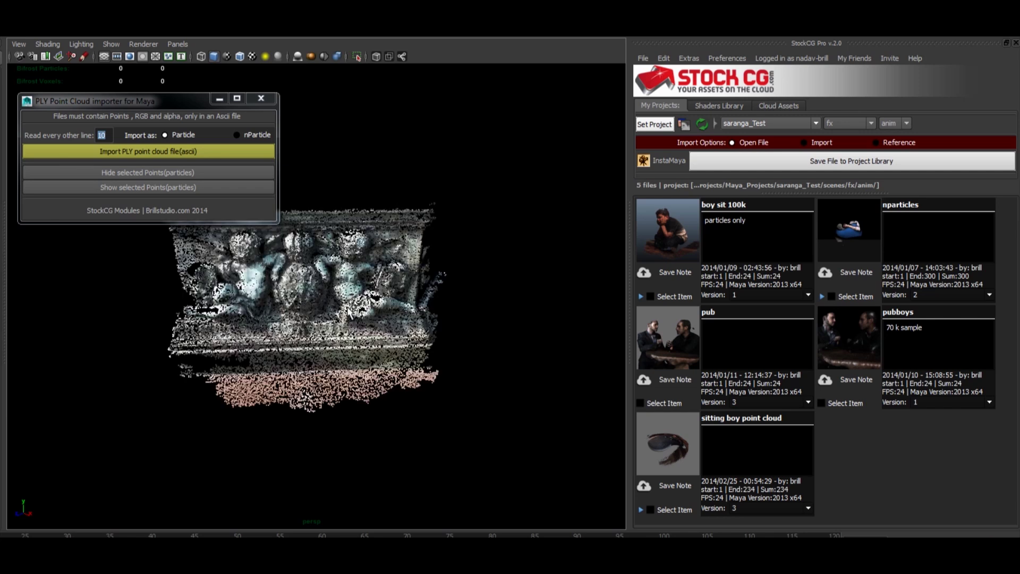
# - Select the imported relief point cloud and move it along Z to free space beside it
pyautogui.keyDown('alt'); pyautogui.moveTo(348, 309); pyautogui.dragTo(313, 281); pyautogui.keyUp('alt')
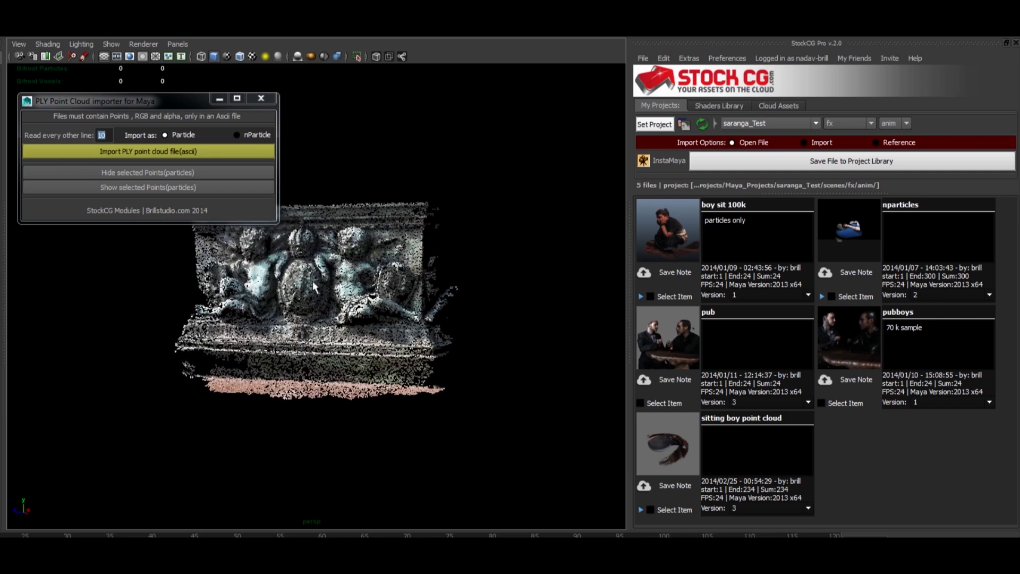
pyautogui.scroll(4, 312, 280)
pyautogui.moveTo(446, 299)
pyautogui.keyDown('alt'); pyautogui.mouseDown()
pyautogui.moveTo(391, 311)
pyautogui.moveTo(443, 310)
pyautogui.mouseUp(); pyautogui.keyUp('alt')
pyautogui.keyDown('alt'); pyautogui.moveTo(444, 310); pyautogui.dragTo(289, 308, button='right'); pyautogui.keyUp('alt')
pyautogui.keyDown('alt'); pyautogui.moveTo(290, 308); pyautogui.dragTo(324, 306); pyautogui.keyUp('alt')
pyautogui.click(333, 300)
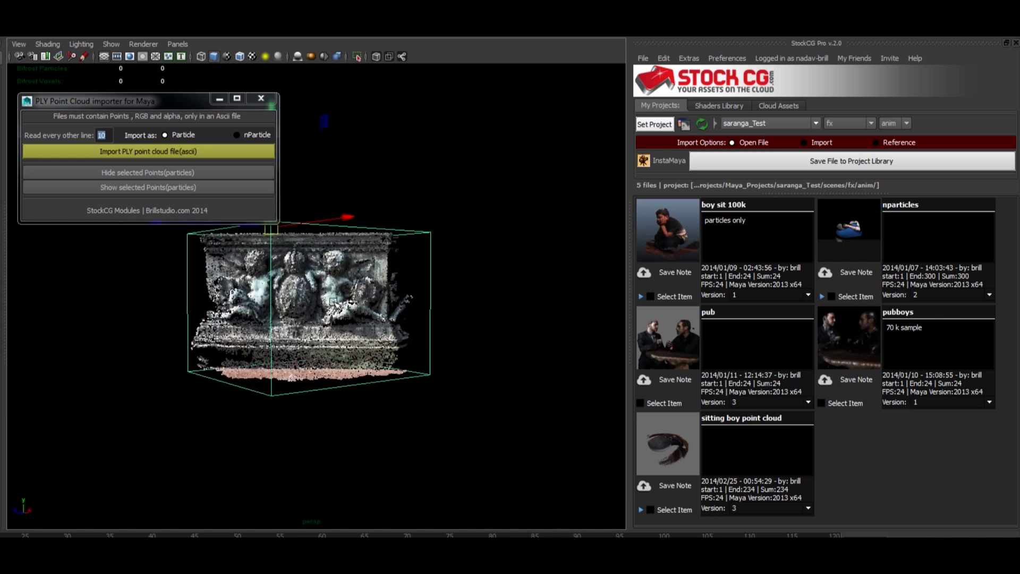
pyautogui.moveTo(348, 217)
pyautogui.mouseDown()
pyautogui.moveTo(228, 232)
pyautogui.moveTo(344, 234)
pyautogui.mouseUp()
pyautogui.keyDown('alt'); pyautogui.moveTo(302, 279); pyautogui.dragTo(377, 368, button='middle'); pyautogui.keyUp('alt')
pyautogui.moveTo(235, 311); pyautogui.dragTo(3, 307)
pyautogui.scroll(-5, 353, 339)
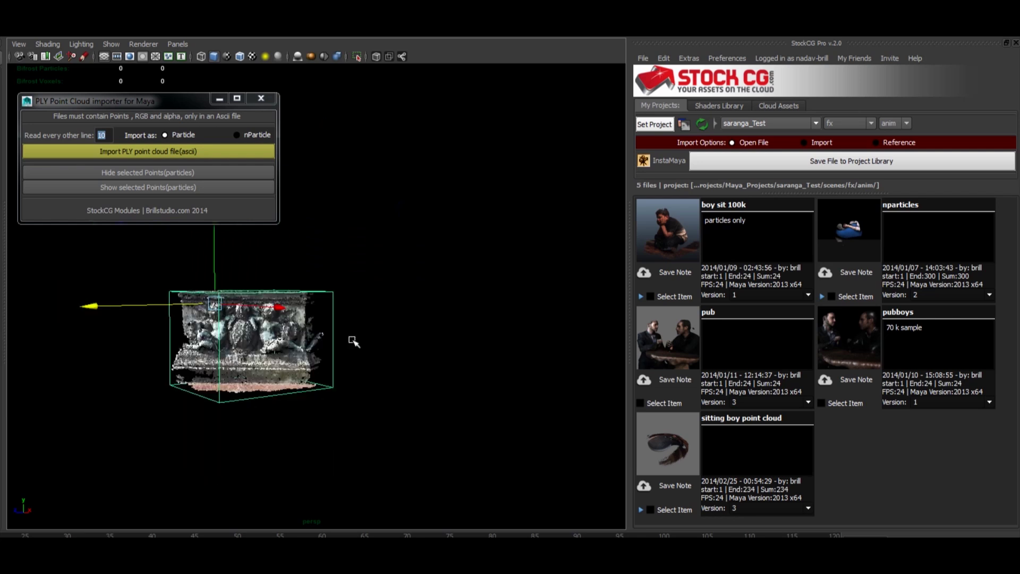
pyautogui.keyDown('alt'); pyautogui.moveTo(353, 341); pyautogui.dragTo(280, 305, button='middle'); pyautogui.keyUp('alt')
pyautogui.keyDown('alt'); pyautogui.moveTo(280, 305); pyautogui.dragTo(310, 308); pyautogui.keyUp('alt')
pyautogui.scroll(5, 310, 309)
# - Set the line reading interval to 20 and import vienna_parliament_relief_ascii.ply again as Particle type
pyautogui.click(105, 135)
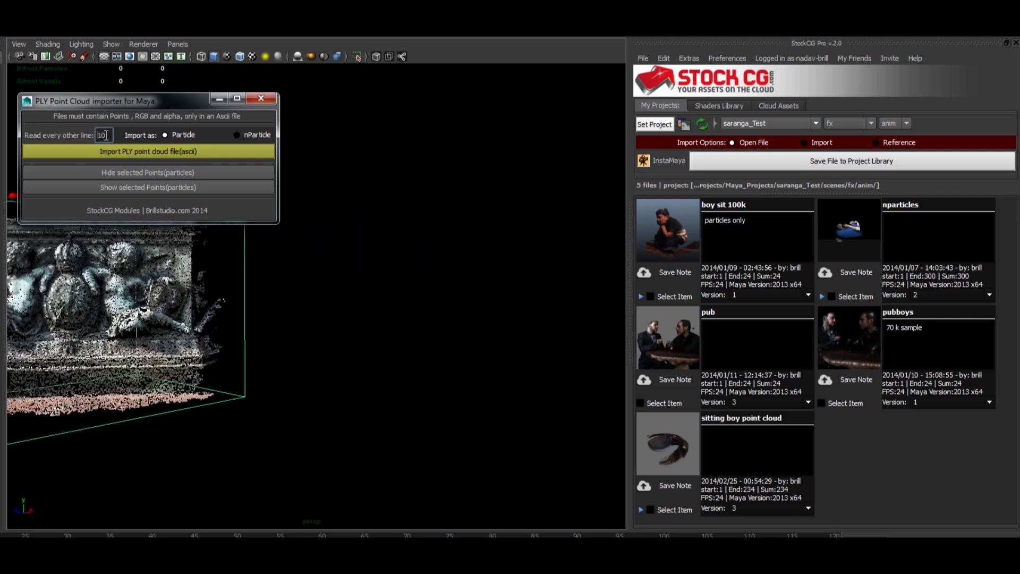
pyautogui.moveTo(106, 135); pyautogui.dragTo(43, 123)
pyautogui.write('20')
pyautogui.press('Return')
pyautogui.click(178, 149)
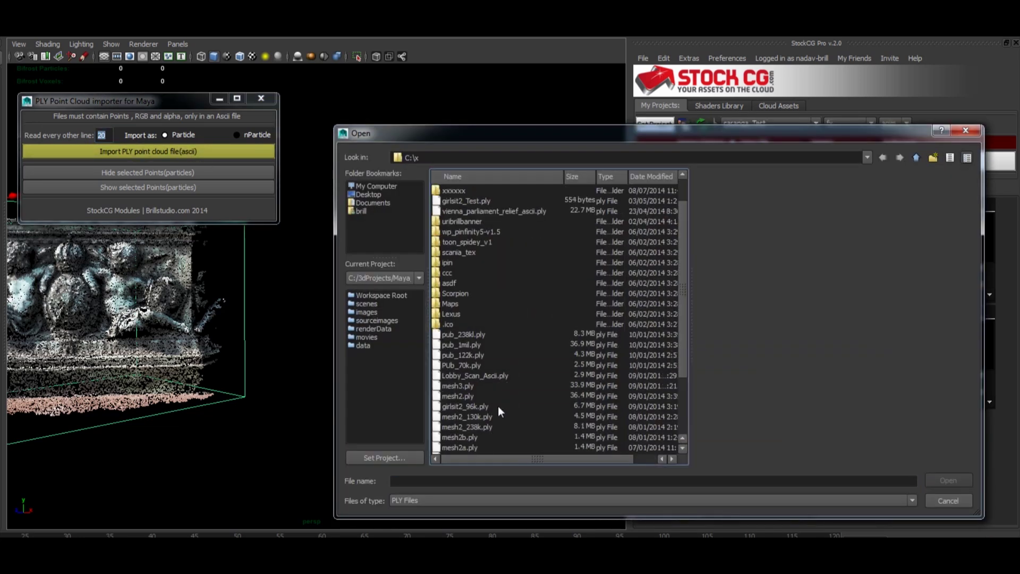
pyautogui.scroll(-1, 498, 406)
pyautogui.scroll(2, 470, 283)
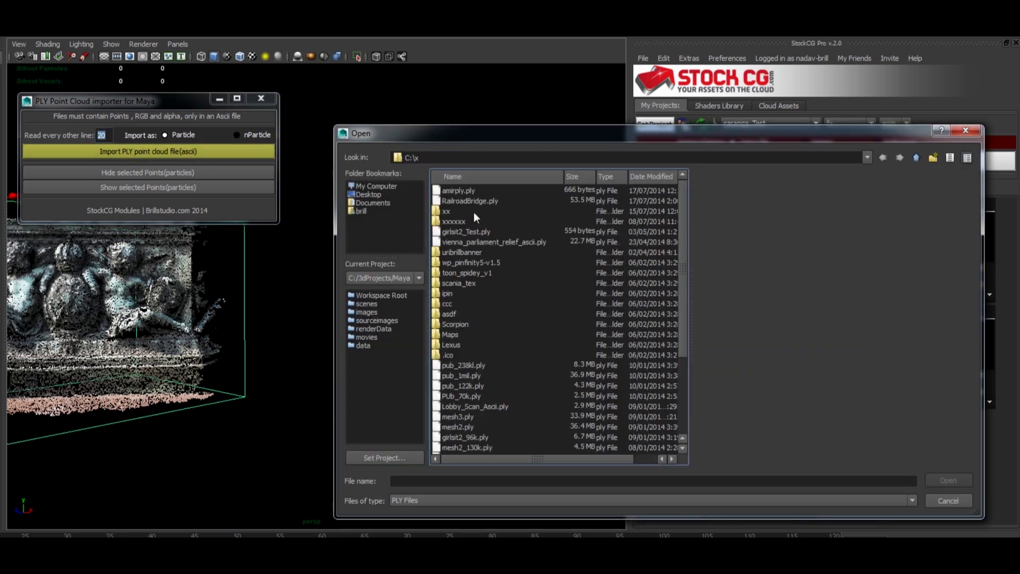
pyautogui.click(475, 242)
pyautogui.doubleClick(474, 242)
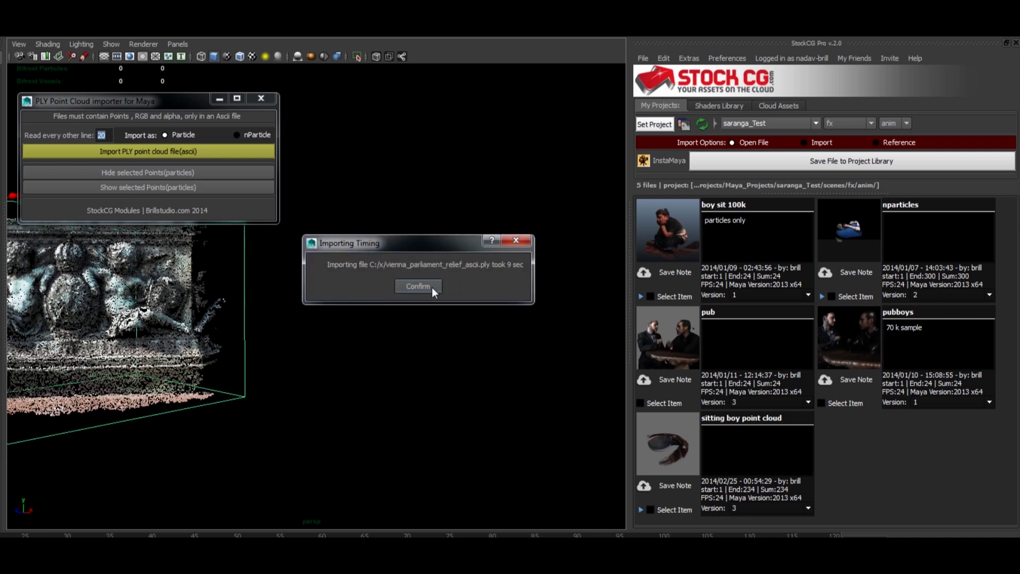
pyautogui.click(431, 286)
# - Move the second relief point cloud along X so that it stands beside the first one
pyautogui.moveTo(330, 220); pyautogui.dragTo(463, 209)
pyautogui.keyDown('alt'); pyautogui.moveTo(266, 322); pyautogui.dragTo(328, 342); pyautogui.keyUp('alt')
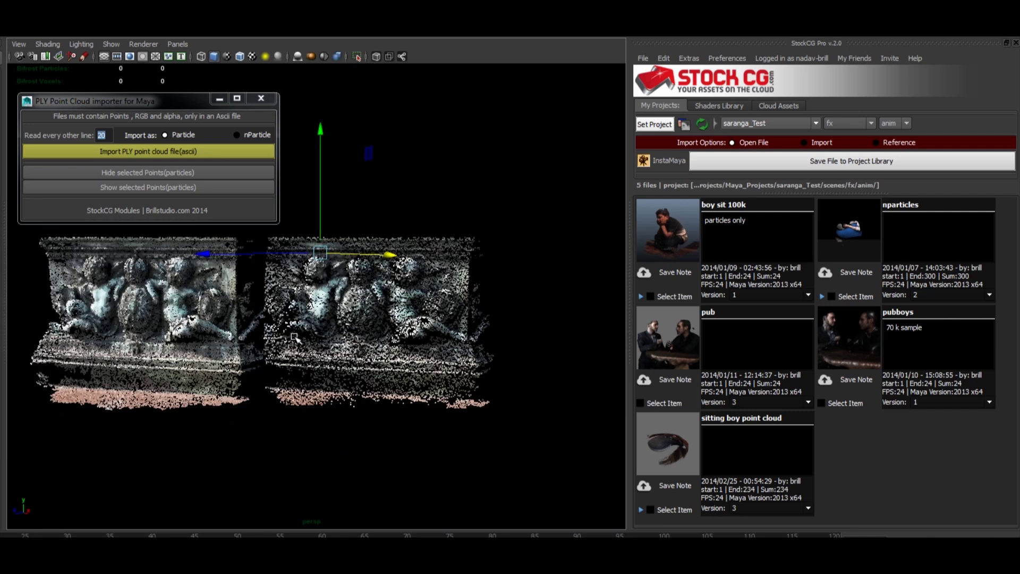
pyautogui.keyDown('alt'); pyautogui.moveTo(407, 461); pyautogui.dragTo(378, 461); pyautogui.keyUp('alt')
pyautogui.keyDown('alt'); pyautogui.moveTo(378, 461); pyautogui.dragTo(373, 425, button='right'); pyautogui.keyUp('alt')
pyautogui.keyDown('alt'); pyautogui.moveTo(373, 425); pyautogui.dragTo(308, 424, button='middle'); pyautogui.keyUp('alt')
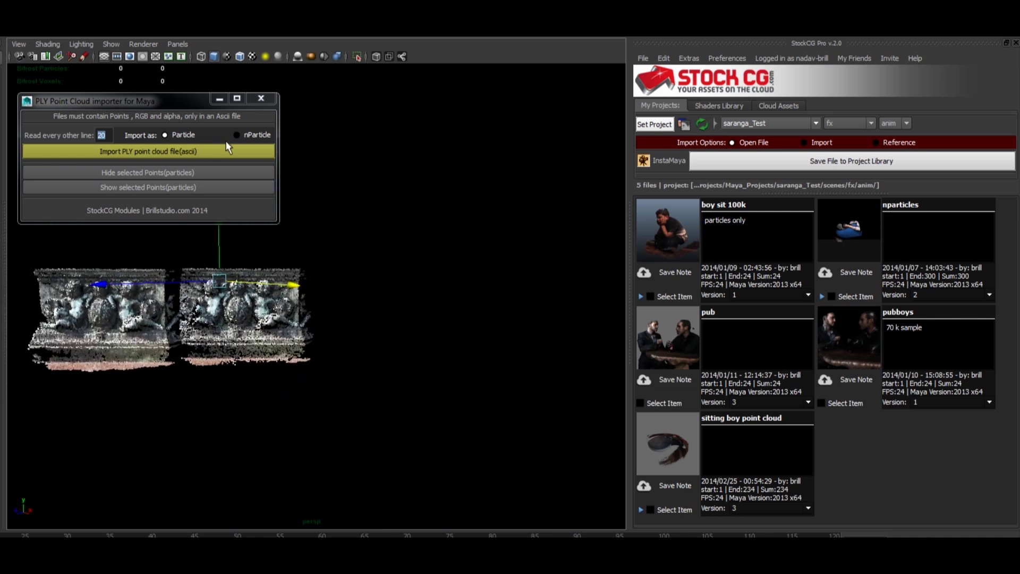
# - Import vienna_parliament_relief_ascii.ply a third time as nParticle, with the line reading interval set to 30
pyautogui.click(253, 131)
pyautogui.click(255, 136)
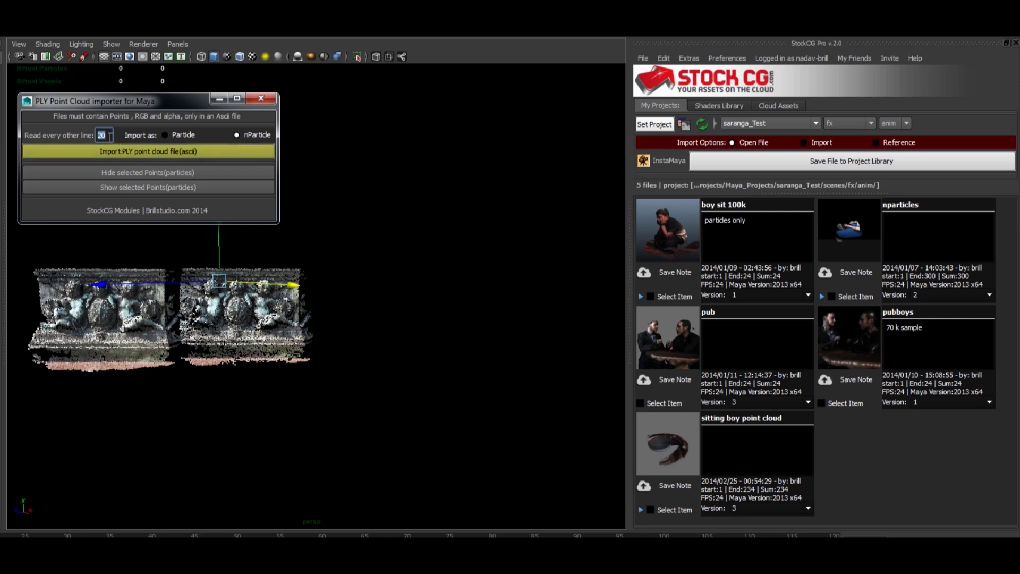
pyautogui.click(176, 151)
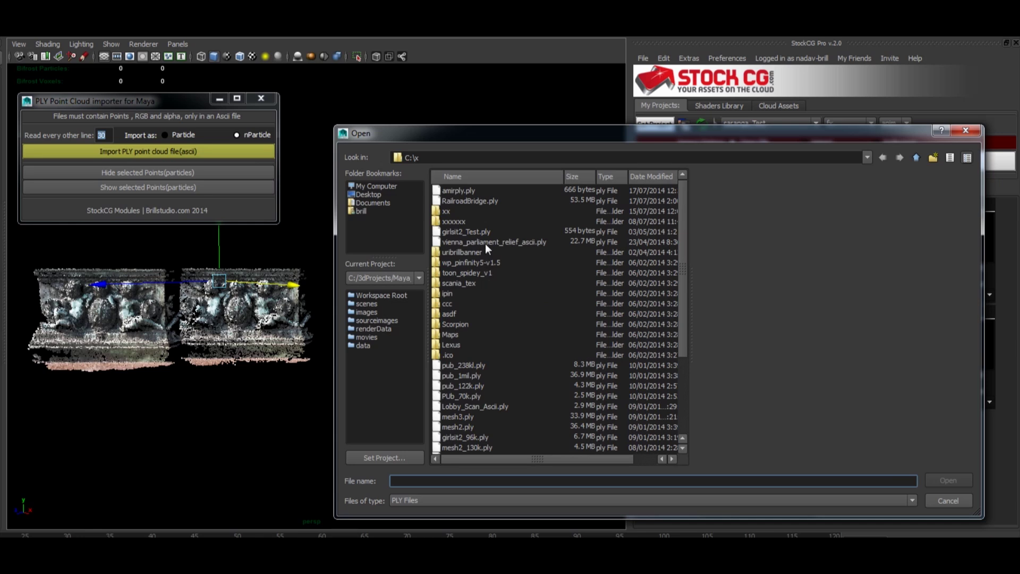
pyautogui.doubleClick(485, 242)
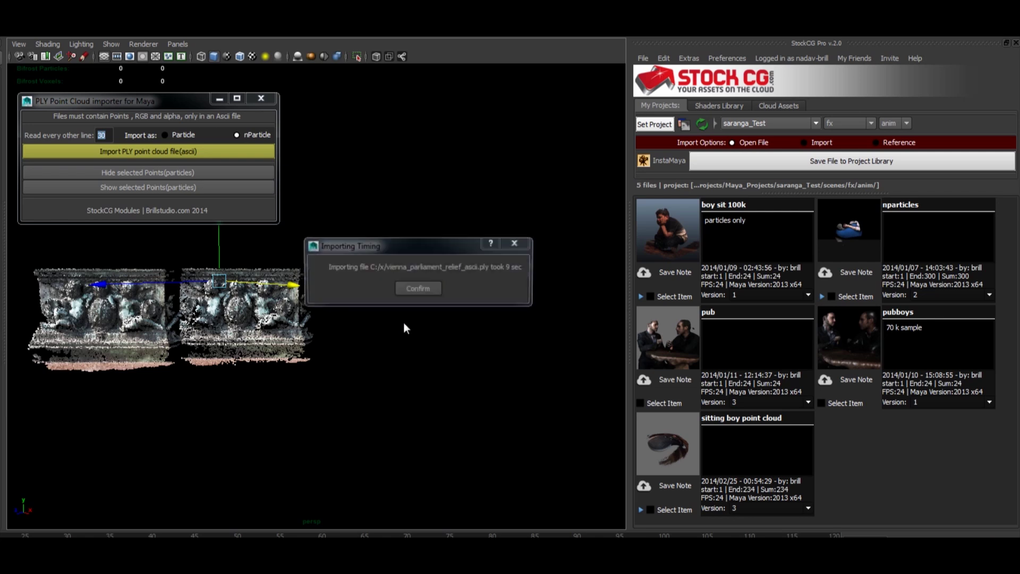
pyautogui.click(425, 293)
# - Move the nParticle cloud beside the other two and set its particle radius to 0.050
pyautogui.moveTo(185, 280); pyautogui.dragTo(371, 285)
pyautogui.hotkey('ctrl', 'a')
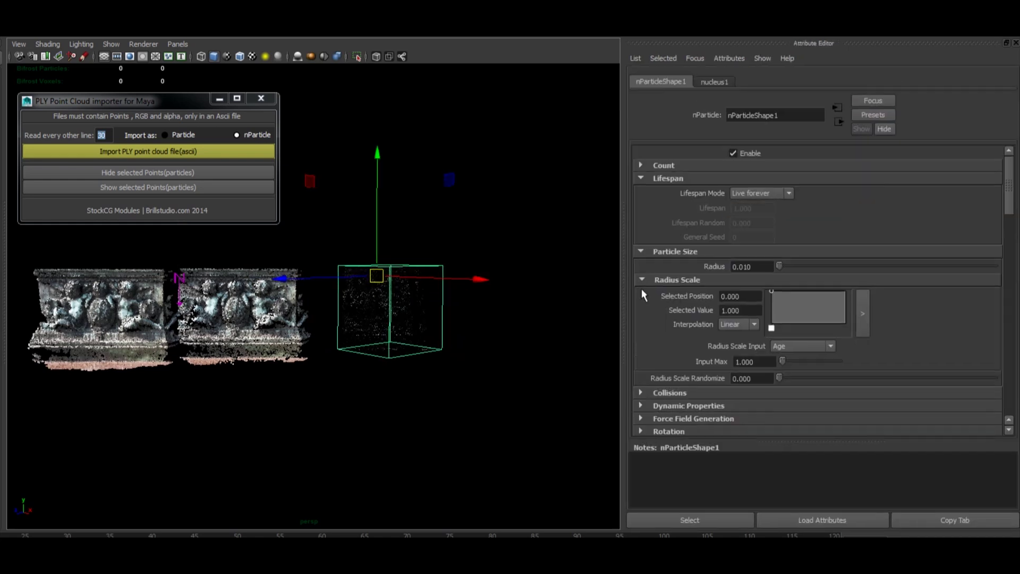
pyautogui.doubleClick(767, 267)
pyautogui.write('050')
pyautogui.press('Return')
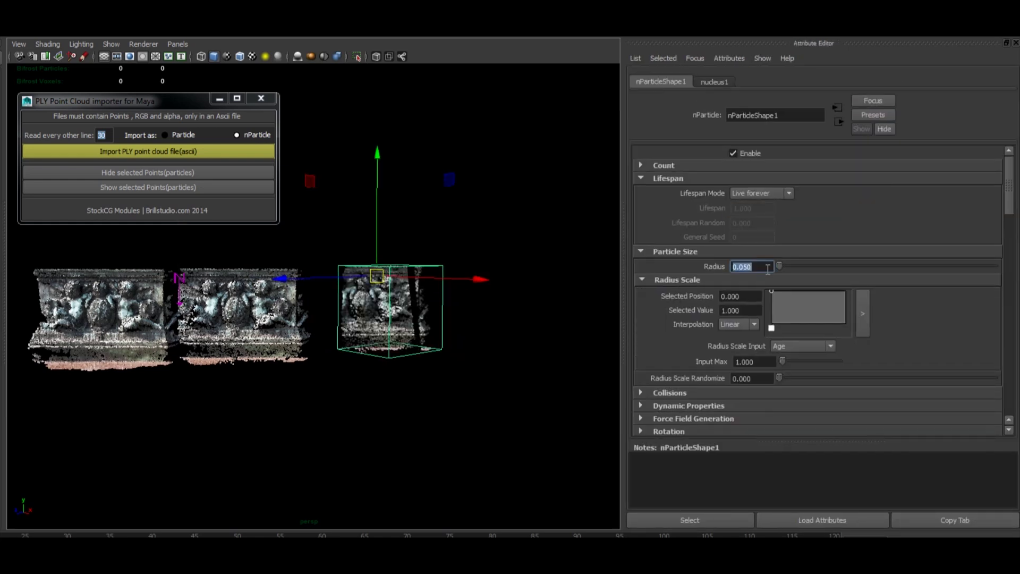
# - Shift the nParticle cloud along Z closer to the neighbouring relief clouds
pyautogui.scroll(5, 376, 331)
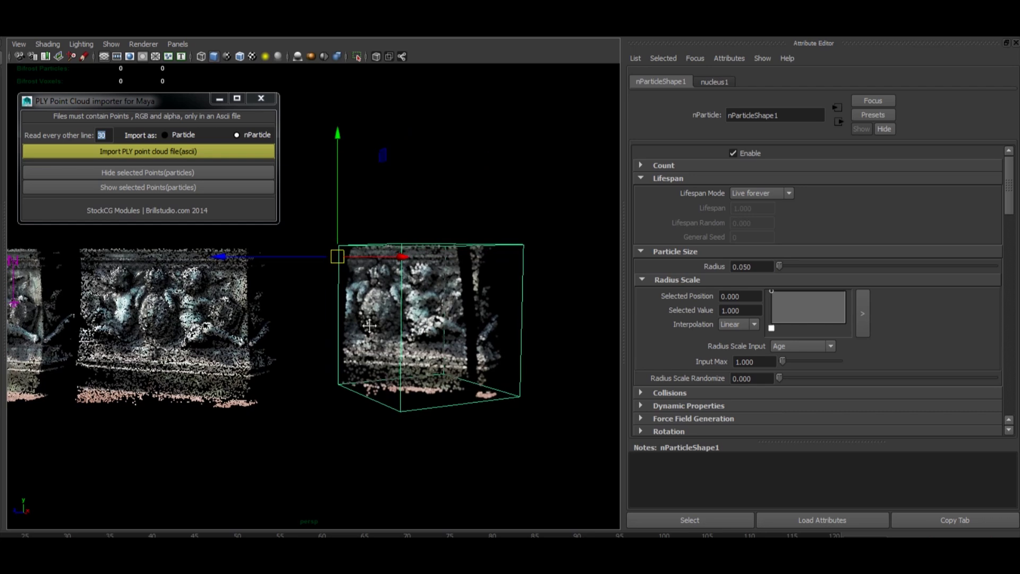
pyautogui.keyDown('alt'); pyautogui.moveTo(376, 331); pyautogui.dragTo(432, 308, button='middle'); pyautogui.keyUp('alt')
pyautogui.moveTo(436, 221); pyautogui.dragTo(368, 224)
pyautogui.scroll(-5, 352, 262)
pyautogui.keyDown('alt'); pyautogui.moveTo(347, 271); pyautogui.dragTo(354, 274); pyautogui.keyUp('alt')
# - Select all three relief point clouds and add a Turbulence field to them
pyautogui.moveTo(97, 287); pyautogui.dragTo(451, 344)
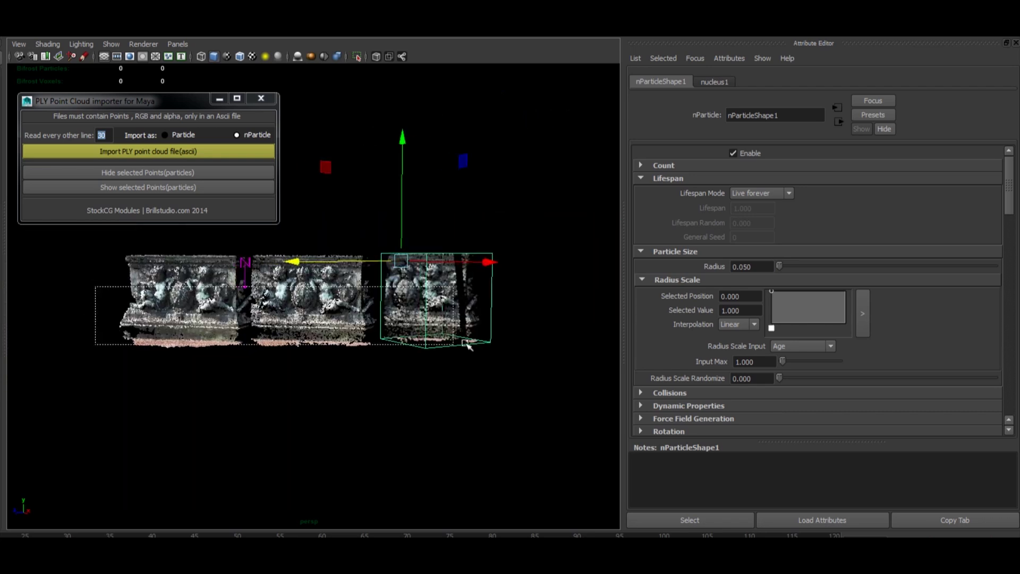
pyautogui.press('space')
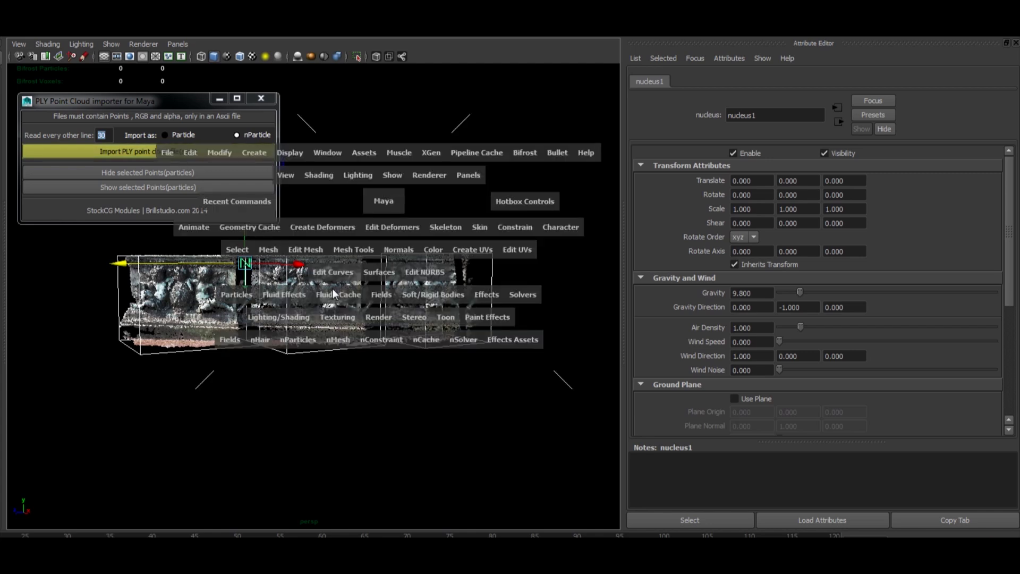
pyautogui.click(379, 293)
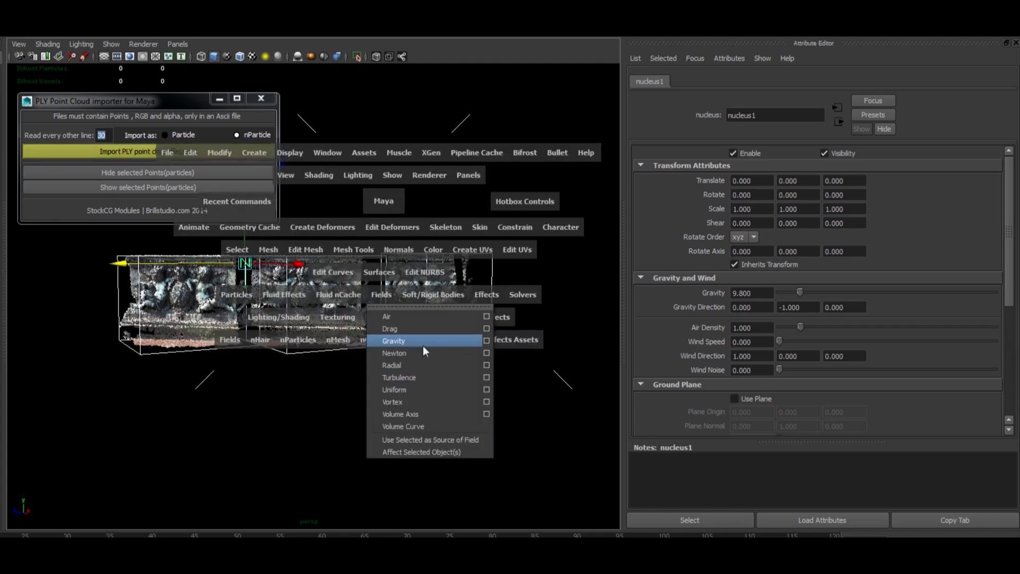
pyautogui.click(419, 377)
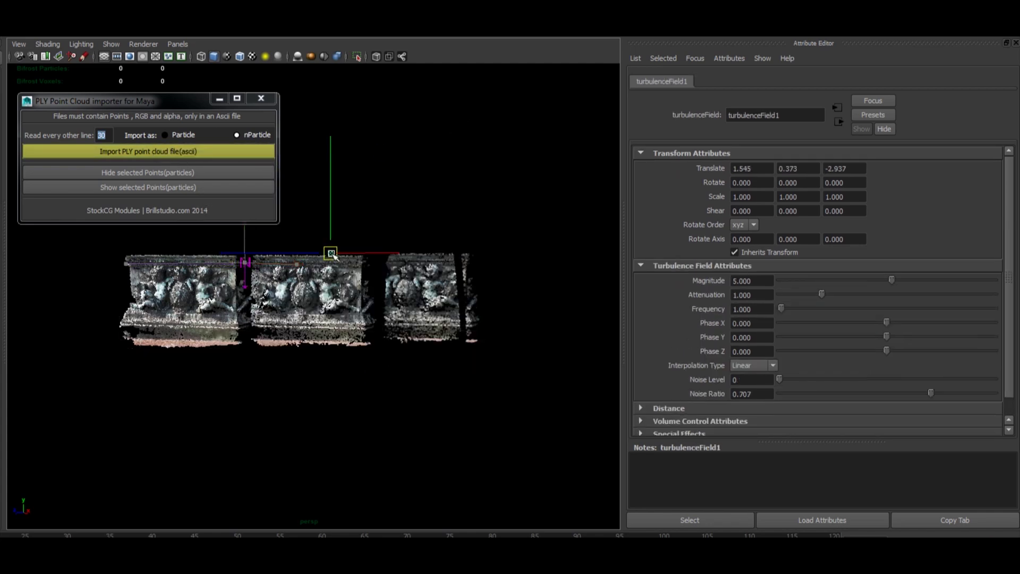
# - Clear the selection and play the simulation to watch the turbulence scatter the point clouds
pyautogui.click(395, 167)
pyautogui.hotkey('alt', 'v')
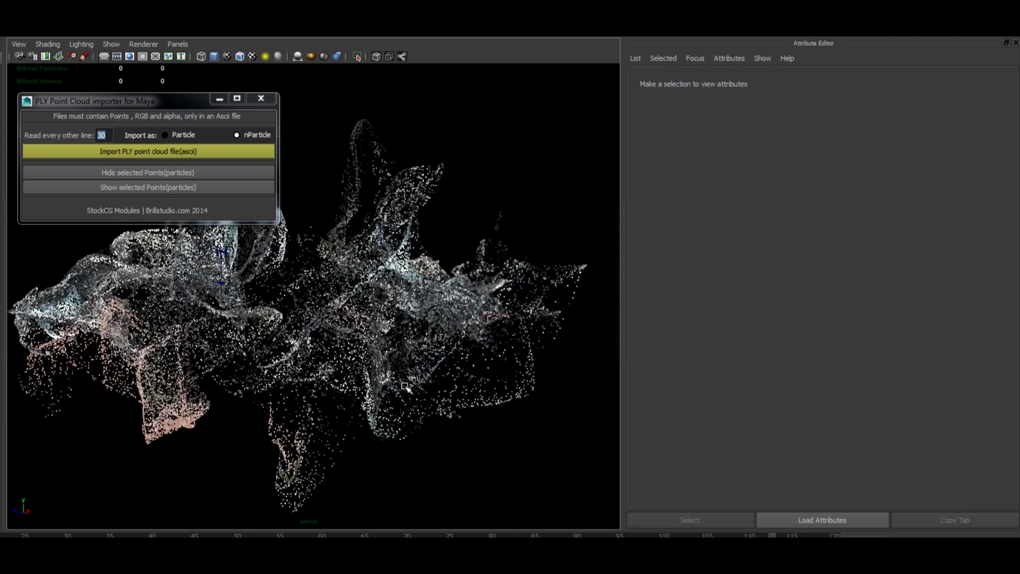
pyautogui.keyDown('alt'); pyautogui.moveTo(425, 365); pyautogui.dragTo(356, 377); pyautogui.keyUp('alt')
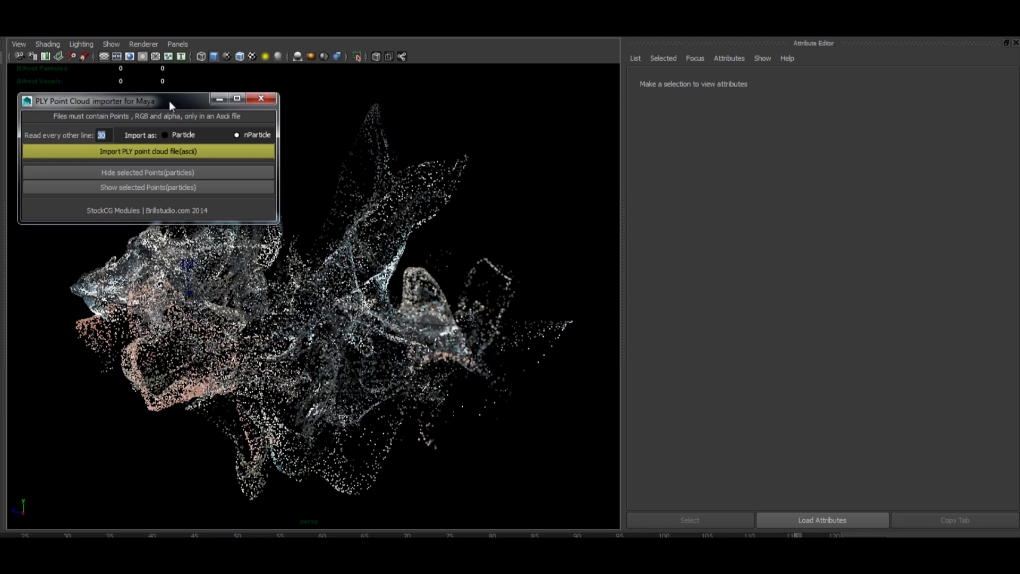
# - Move the PLY importer window slightly and show the StockCG Pro panel in place of the Attribute Editor
pyautogui.moveTo(169, 101); pyautogui.dragTo(196, 123)
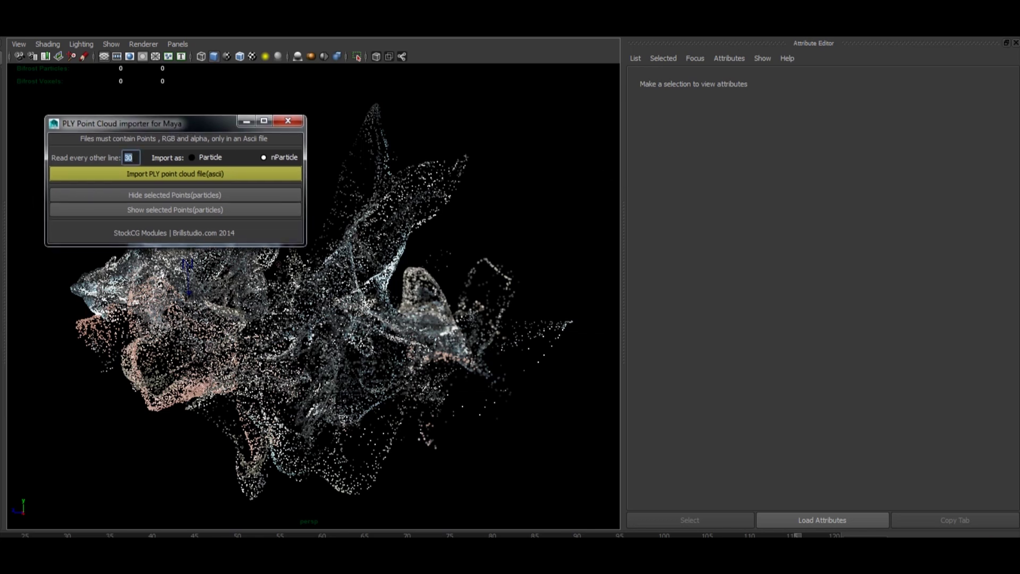
pyautogui.click(1018, 212)
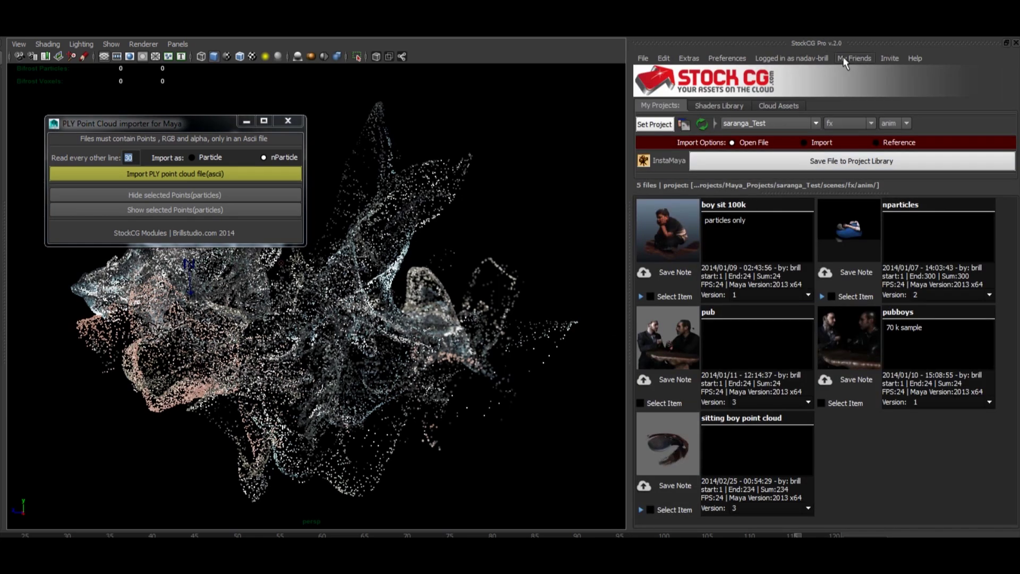